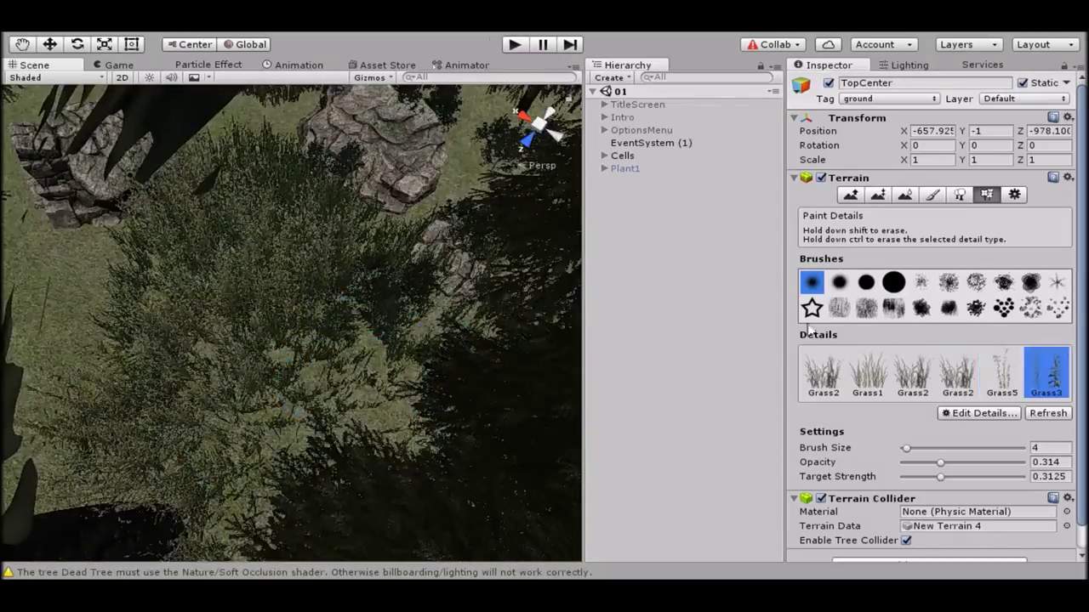
- Select the Grass2 detail and orbit the view to see the rocks and ground
click(957, 372)
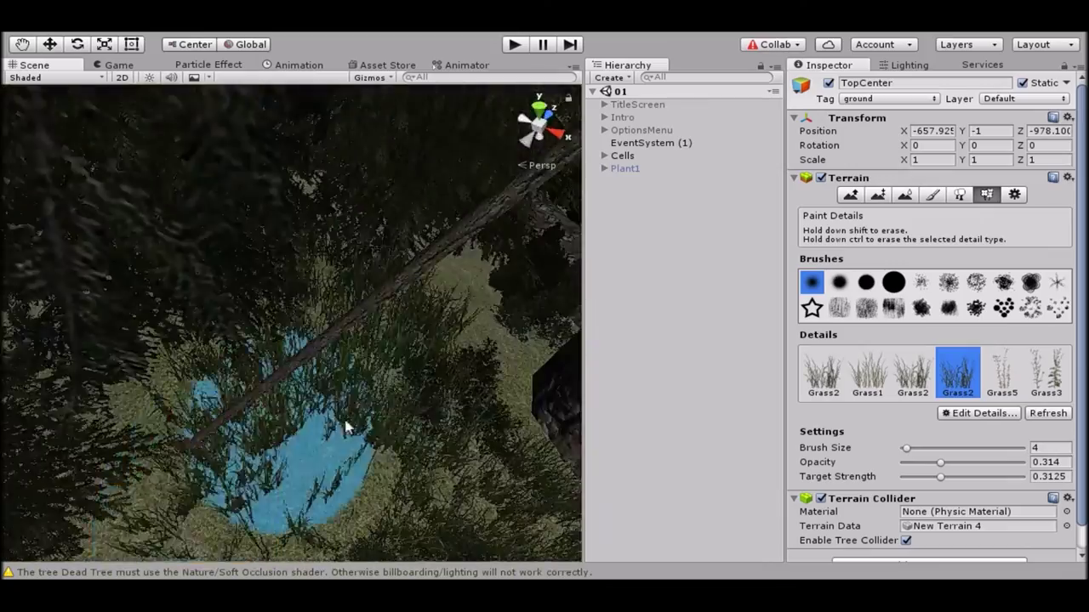
mouse_move(345, 428)
alt+mouse_down()
mouse_move(272, 236)
mouse_move(522, 249)
alt+mouse_up()
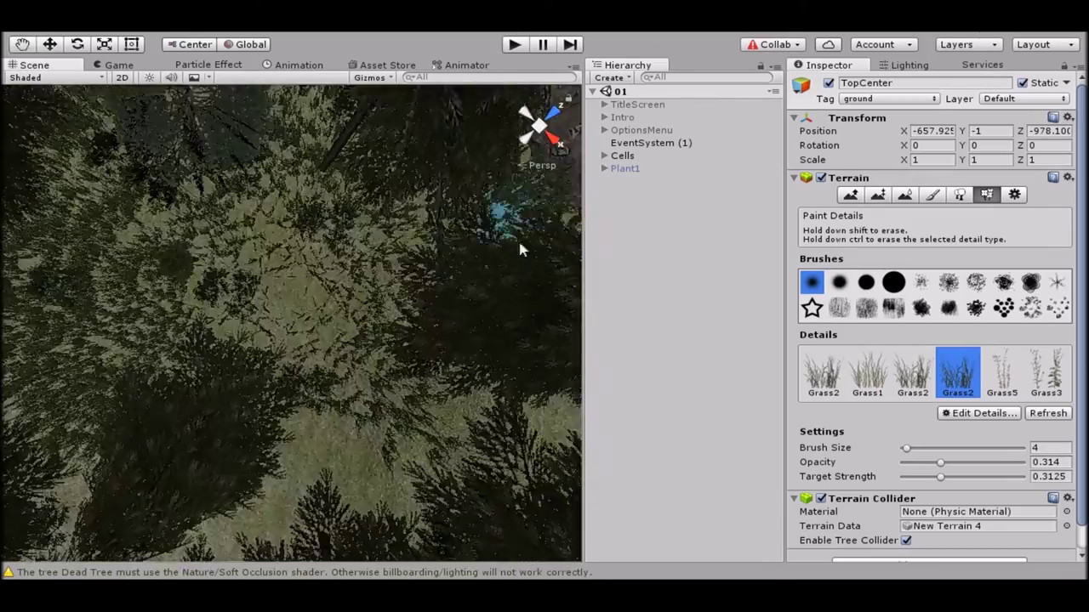
alt+drag(521, 249, 367, 387)
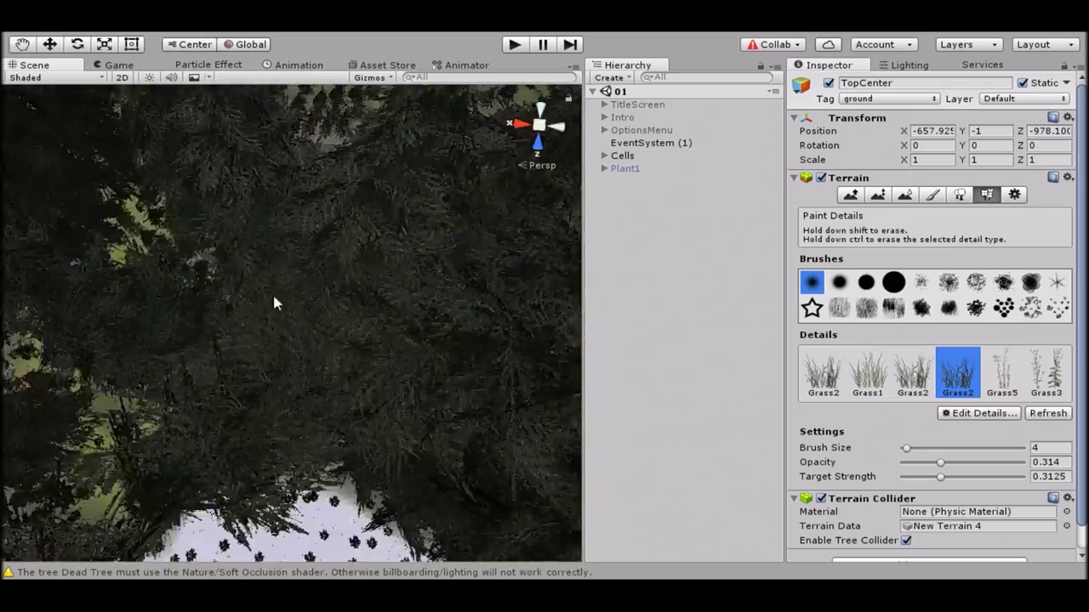
scroll(274, 304, down, 5)
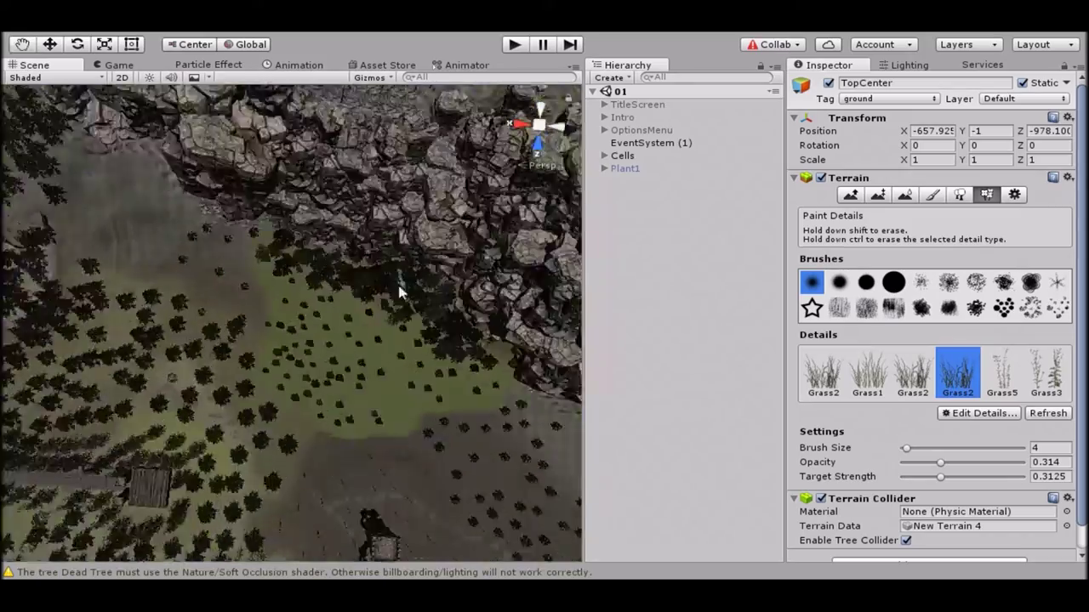
- Switch to terrain texture painting and tilt the view over the grassy clearing below the cliffs
key(shift+r)
scroll(338, 299, down, 2)
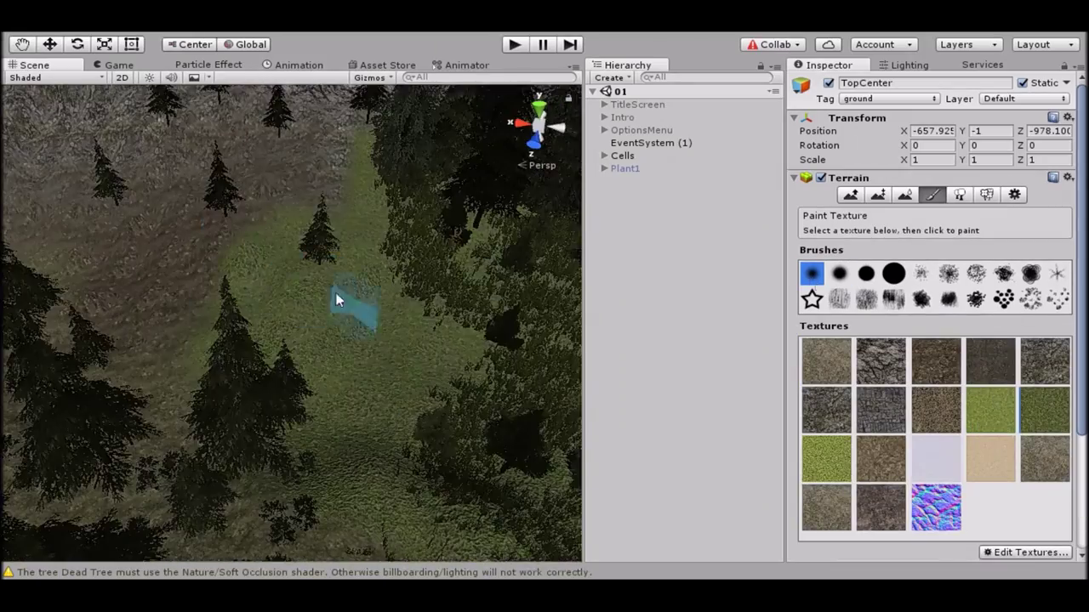
scroll(431, 258, down, 3)
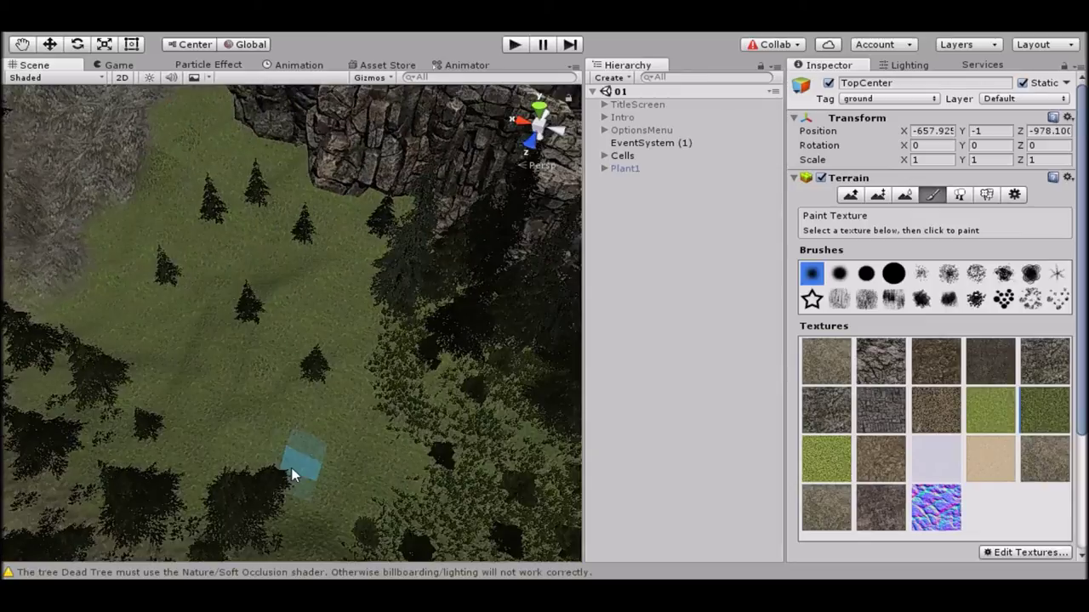
scroll(236, 326, down, 3)
scroll(982, 440, down, 5)
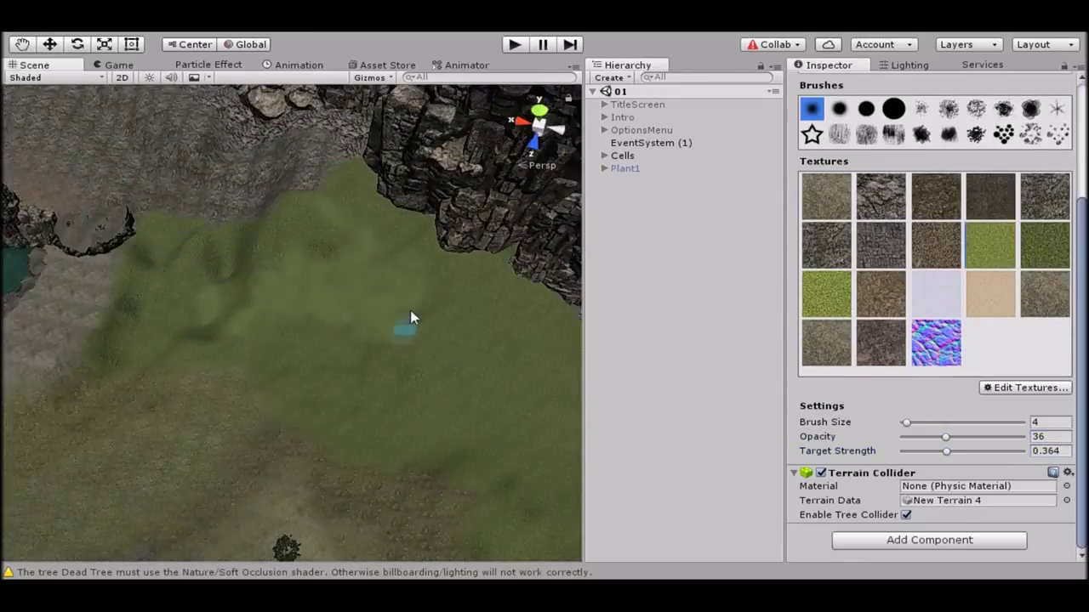
alt+drag(314, 279, 446, 280)
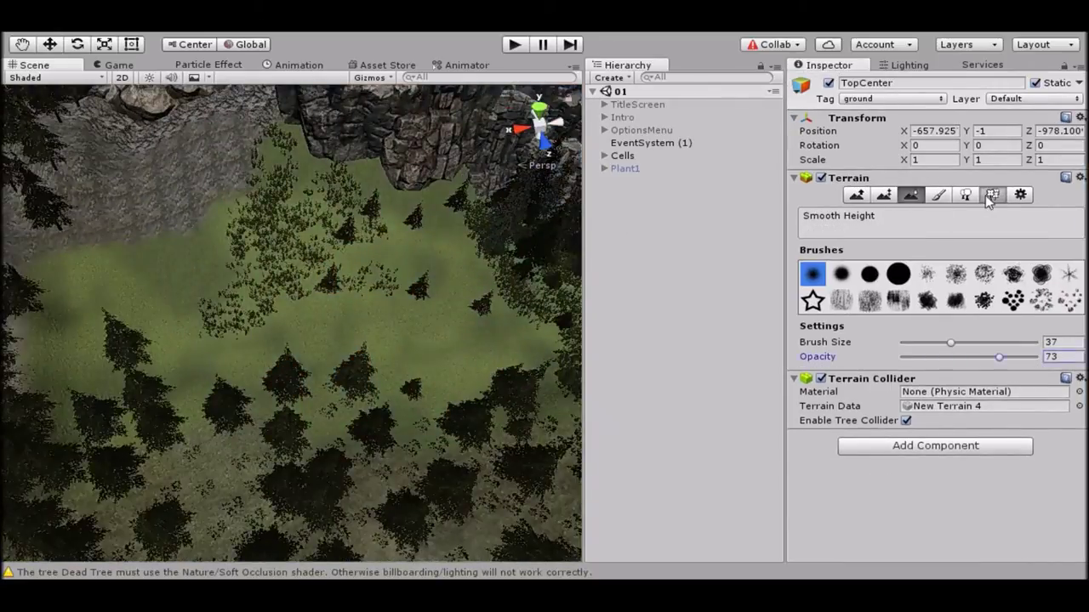
click(992, 195)
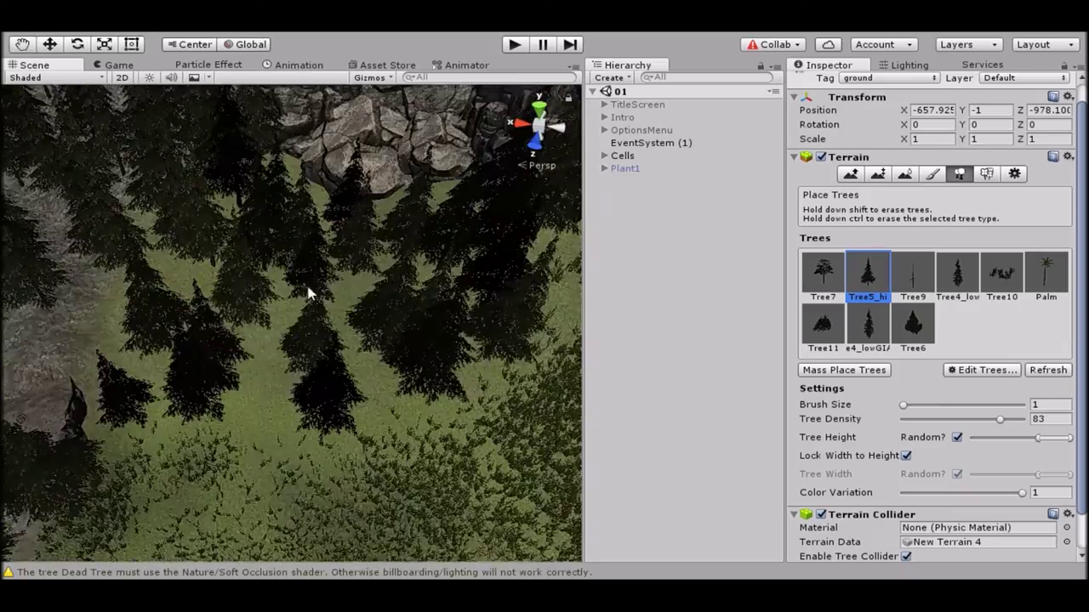
- Plant pine trees at several spots across the meadow
click(986, 173)
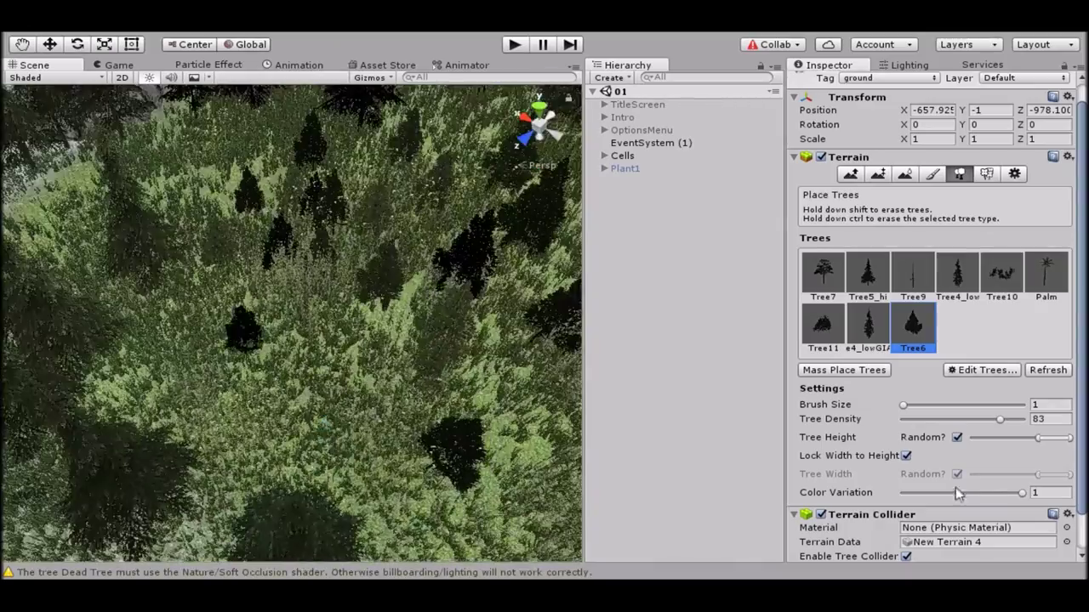
click(978, 493)
click(175, 373)
click(249, 407)
- Lower the tree colour variation to 0.629 and select the Tree4 pine prototype
mouse_move(256, 357)
right_down()
mouse_move(225, 269)
mouse_move(306, 229)
mouse_move(357, 323)
mouse_move(312, 451)
mouse_move(348, 286)
right_up()
click(957, 274)
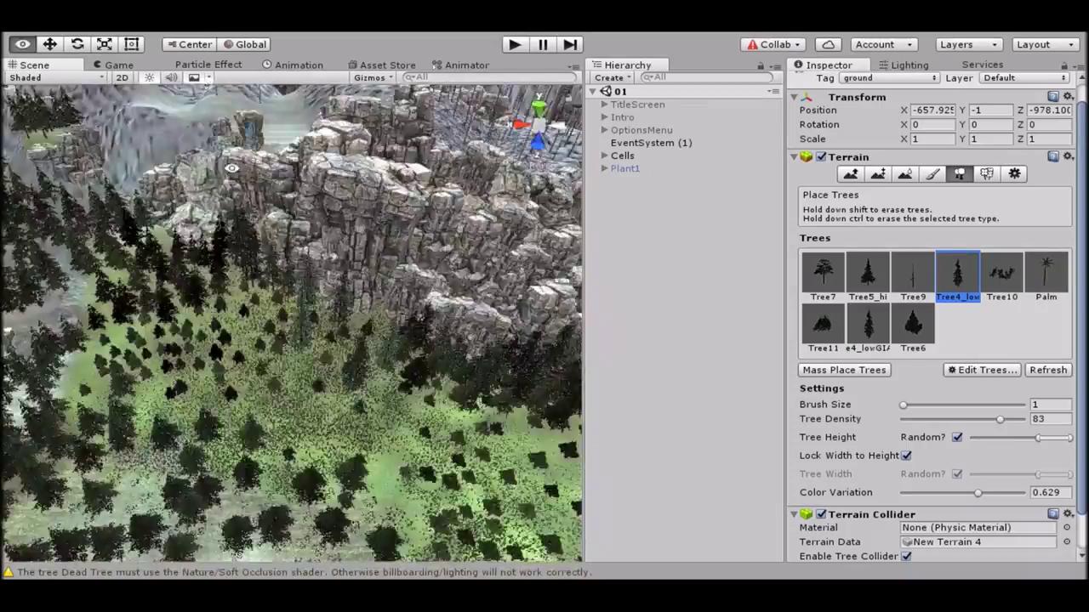
right_drag(212, 242, 280, 221)
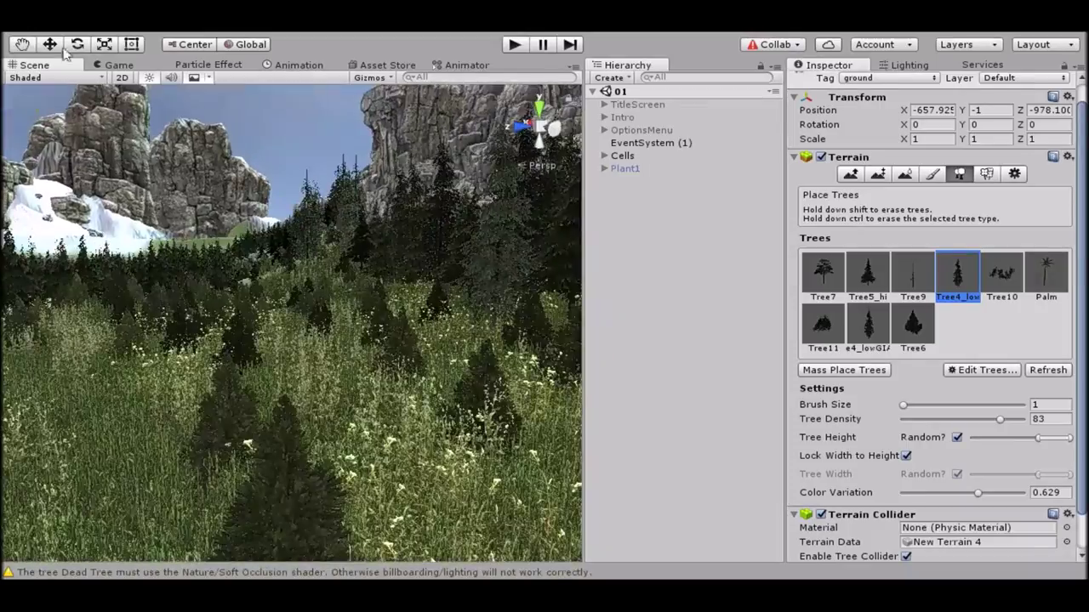
- Reselect the TopCenter terrain and pull the view out to the cliffs
click(626, 242)
scroll(354, 239, up, 3)
right_drag(354, 239, 291, 272)
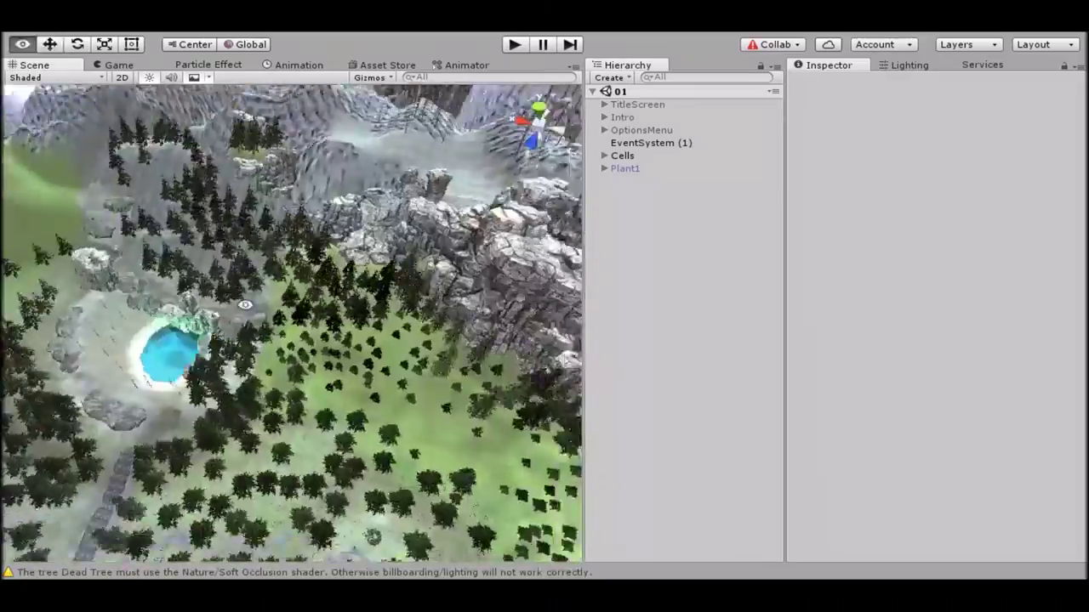
click(553, 279)
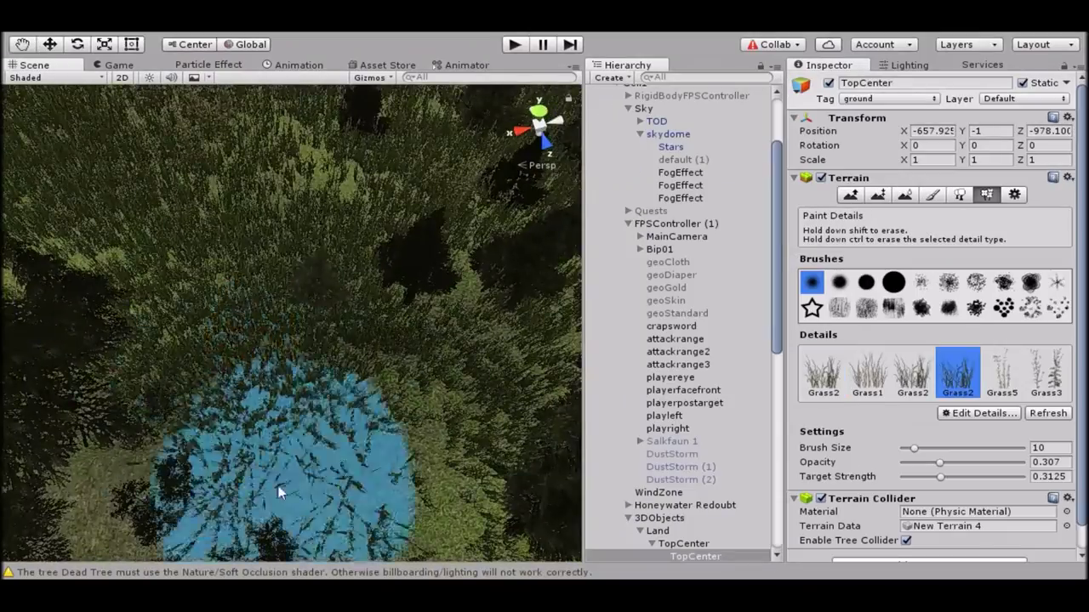
mouse_move(281, 492)
right_down()
mouse_move(352, 394)
mouse_move(327, 249)
mouse_move(189, 309)
mouse_move(392, 283)
right_up()
- Cycle through the texture, smoothing and tree tools to reach Paint Details, facing the cliffs
key(F4)
key(F3)
key(F4)
mouse_move(175, 156)
right_down()
mouse_move(282, 309)
mouse_move(406, 223)
mouse_move(329, 295)
mouse_move(358, 255)
right_up()
mouse_move(235, 321)
right_down()
mouse_move(357, 285)
mouse_move(231, 226)
right_up()
key(F5)
key(F6)
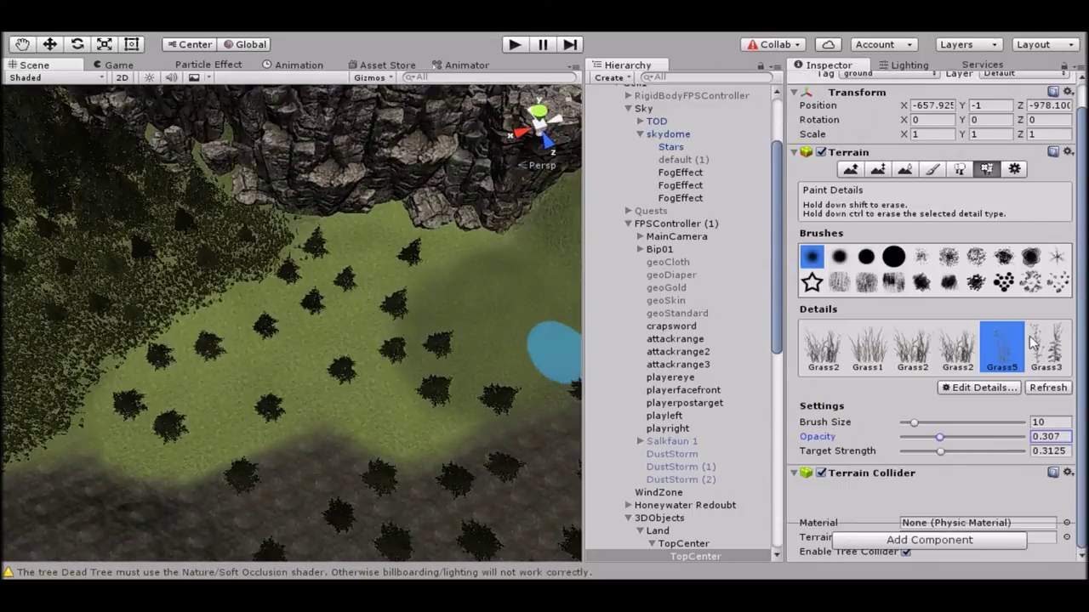
- Select the fourth Grass2 detail and paint dense grass across the meadow
click(957, 345)
mouse_move(175, 462)
right_down()
mouse_move(303, 182)
mouse_move(433, 231)
right_up()
drag(433, 230, 334, 261)
mouse_move(333, 261)
right_down()
mouse_move(340, 182)
mouse_move(418, 318)
mouse_move(272, 207)
mouse_move(284, 286)
mouse_move(206, 279)
mouse_move(165, 190)
mouse_move(243, 309)
mouse_move(291, 273)
mouse_move(258, 307)
mouse_move(349, 317)
mouse_move(360, 269)
mouse_move(219, 303)
mouse_move(292, 328)
mouse_move(152, 167)
right_up()
- Pick the Tree6 pine and alternate planting trees and painting grass near the fence
key(F5)
click(913, 319)
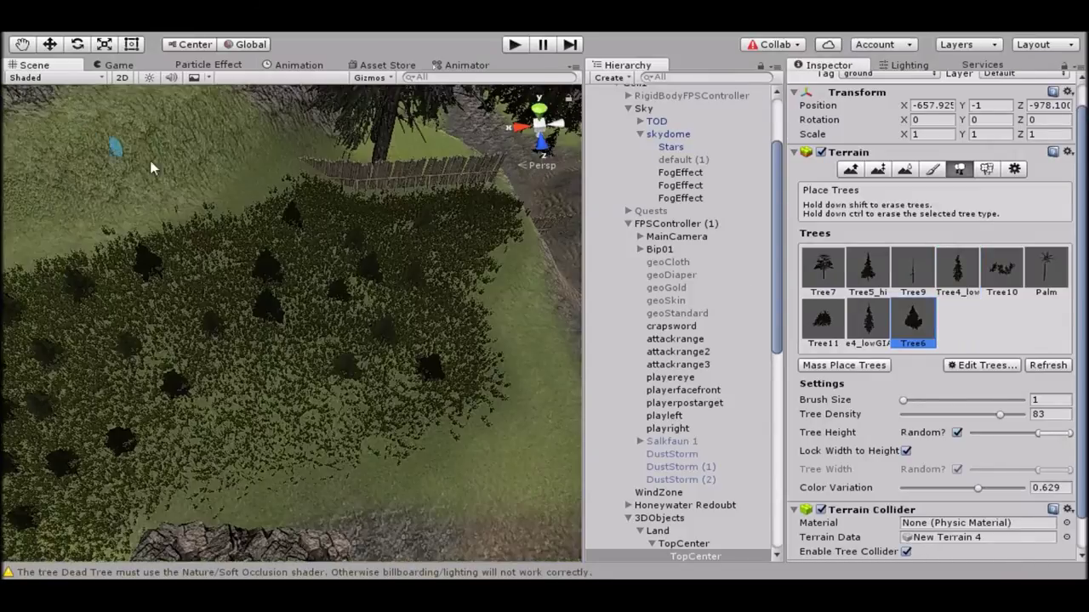
mouse_move(387, 138)
right_down()
mouse_move(219, 272)
mouse_move(219, 175)
mouse_move(356, 322)
mouse_move(342, 295)
right_up()
key(F6)
mouse_move(266, 226)
right_down()
mouse_move(394, 287)
mouse_move(311, 401)
mouse_move(210, 355)
mouse_move(255, 337)
mouse_move(205, 326)
mouse_move(319, 221)
mouse_move(311, 348)
mouse_move(292, 255)
mouse_move(195, 192)
mouse_move(348, 358)
mouse_move(100, 259)
mouse_move(213, 372)
mouse_move(183, 340)
mouse_move(319, 298)
mouse_move(340, 324)
mouse_move(366, 281)
right_up()
key(F5)
key(F6)
- Choose Grass2 again, then plant Tree6 pines on the grassy slope under the cliff
mouse_move(251, 194)
right_down()
mouse_move(213, 206)
mouse_move(190, 316)
mouse_move(250, 377)
mouse_move(26, 255)
mouse_move(328, 382)
right_up()
key(shift+comma)
mouse_move(368, 478)
right_down()
mouse_move(365, 235)
mouse_move(254, 290)
mouse_move(340, 280)
mouse_move(287, 258)
mouse_move(345, 238)
mouse_move(236, 323)
mouse_move(303, 279)
mouse_move(246, 282)
mouse_move(178, 219)
mouse_move(248, 331)
mouse_move(189, 319)
mouse_move(258, 379)
mouse_move(195, 338)
mouse_move(269, 284)
mouse_move(259, 332)
mouse_move(338, 292)
mouse_move(263, 335)
mouse_move(356, 371)
mouse_move(340, 352)
mouse_move(340, 303)
mouse_move(218, 304)
mouse_move(182, 362)
mouse_move(182, 312)
mouse_move(256, 281)
right_up()
key(shift+t)
click(913, 320)
mouse_move(212, 340)
right_down()
mouse_move(197, 352)
mouse_move(375, 261)
mouse_move(170, 255)
mouse_move(107, 318)
mouse_move(152, 318)
mouse_move(212, 360)
mouse_move(389, 250)
mouse_move(233, 271)
right_up()
- Paint grass details around the trees and rock clearing, viewing it from several angles
click(986, 169)
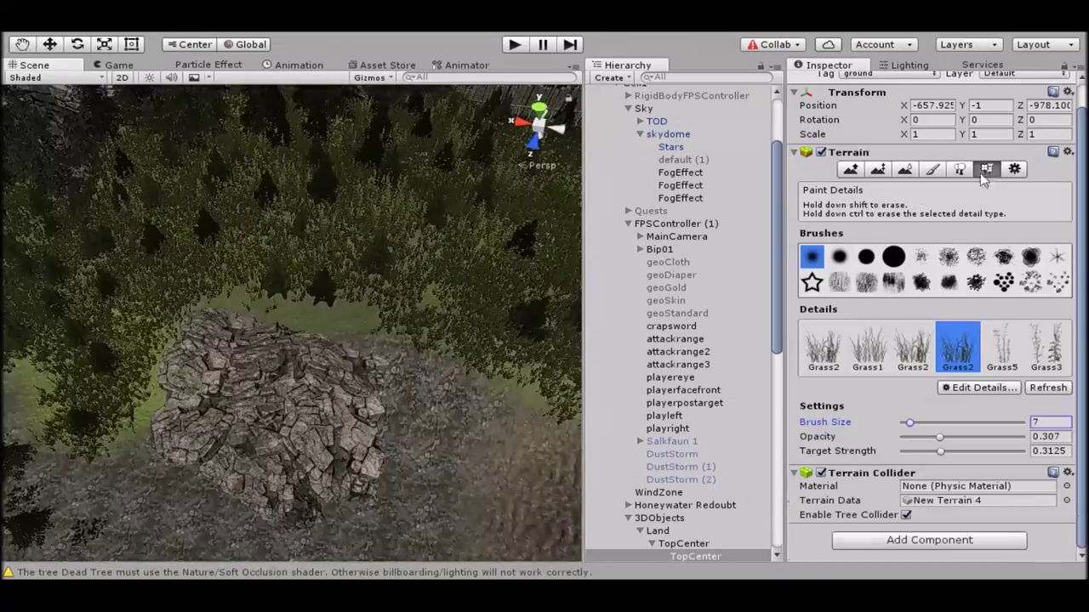
mouse_move(132, 230)
right_down()
mouse_move(250, 267)
mouse_move(170, 260)
mouse_move(453, 305)
right_up()
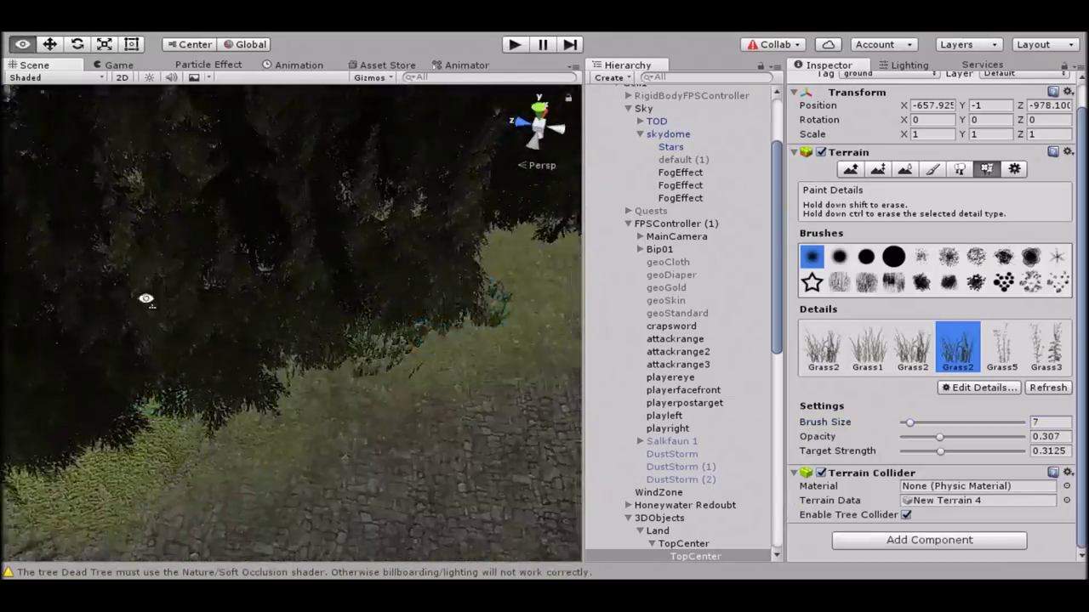
mouse_move(256, 338)
right_down()
mouse_move(400, 170)
mouse_move(255, 303)
mouse_move(566, 333)
mouse_move(314, 243)
right_up()
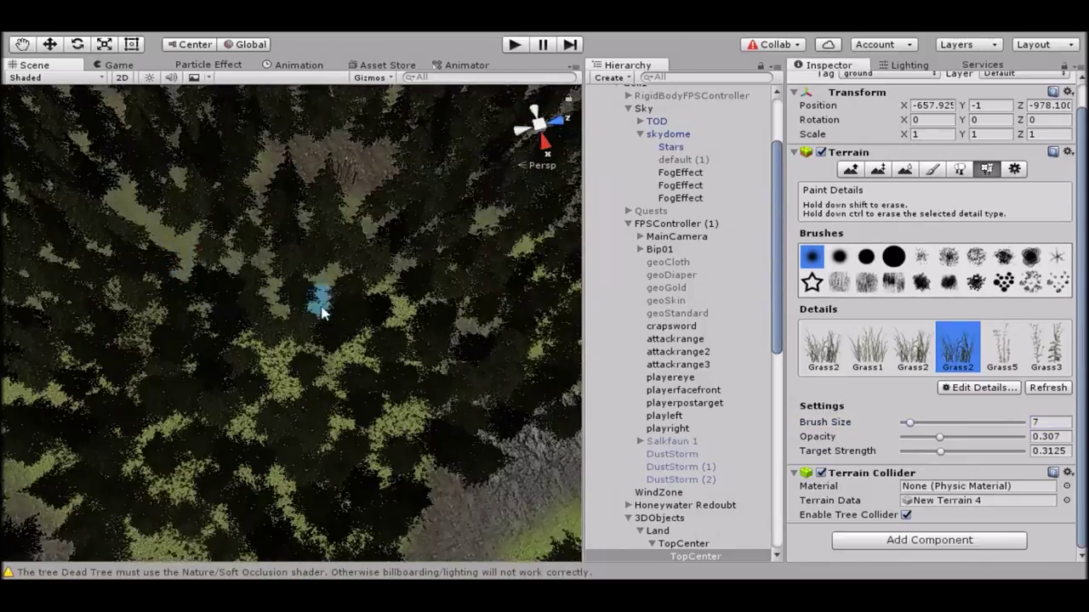
right_drag(322, 313, 407, 339)
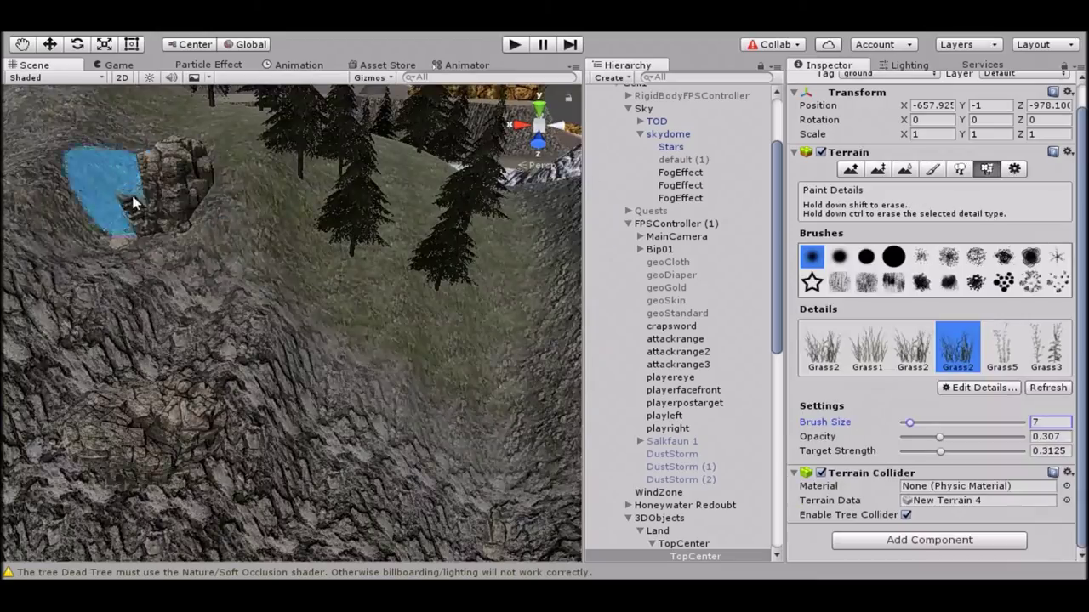
right_drag(132, 201, 191, 212)
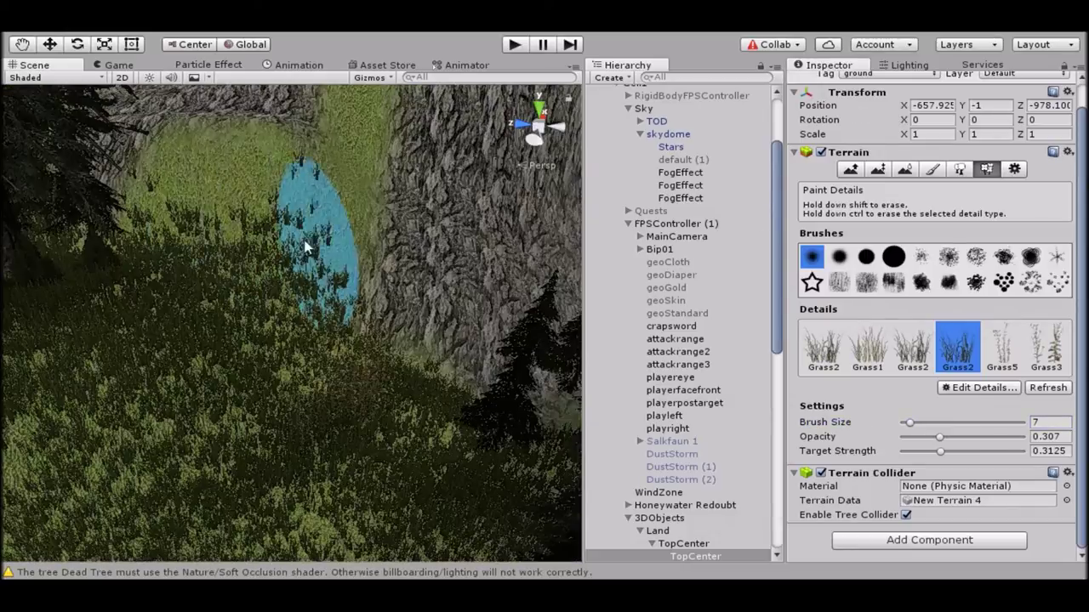
mouse_move(308, 243)
right_down()
mouse_move(131, 250)
mouse_move(304, 287)
right_up()
- Place trees over the valley, then paint details cycling from Grass3 to Grass5 on the slope
click(959, 168)
mouse_move(292, 243)
right_down()
mouse_move(323, 332)
mouse_move(252, 455)
mouse_move(439, 358)
mouse_move(421, 397)
mouse_move(307, 219)
right_up()
key(shift+y)
key(shift+period)
key(shift+period)
key(shift+comma)
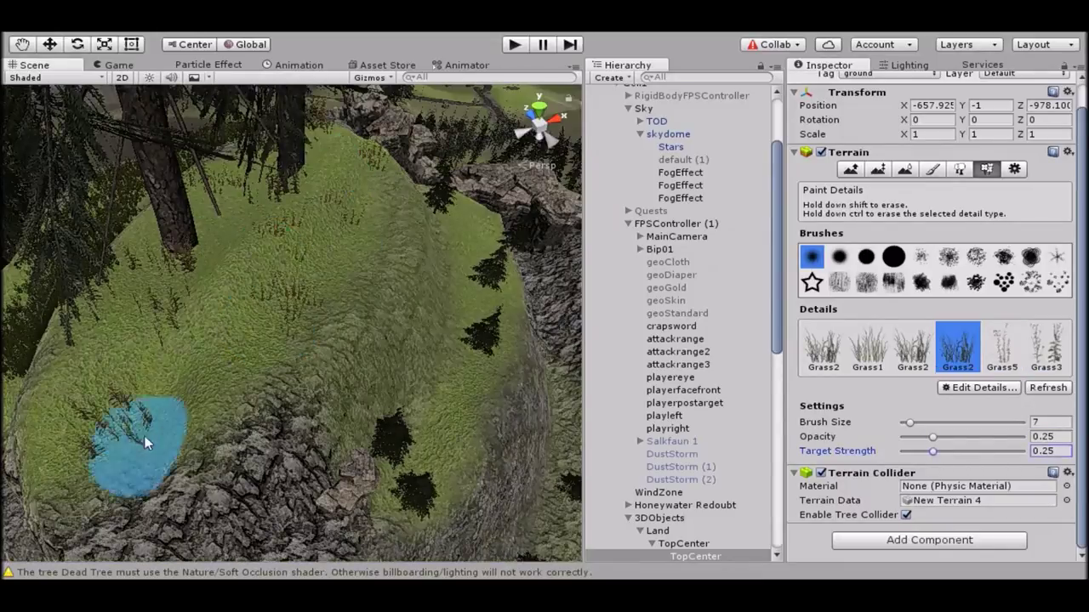
mouse_move(366, 183)
right_down()
mouse_move(218, 282)
mouse_move(367, 274)
mouse_move(189, 239)
mouse_move(261, 284)
mouse_move(214, 408)
mouse_move(161, 485)
mouse_move(204, 247)
mouse_move(268, 326)
right_up()
- Move from tree placement through detail painting to texture painting at opacity 79
key(shift+t)
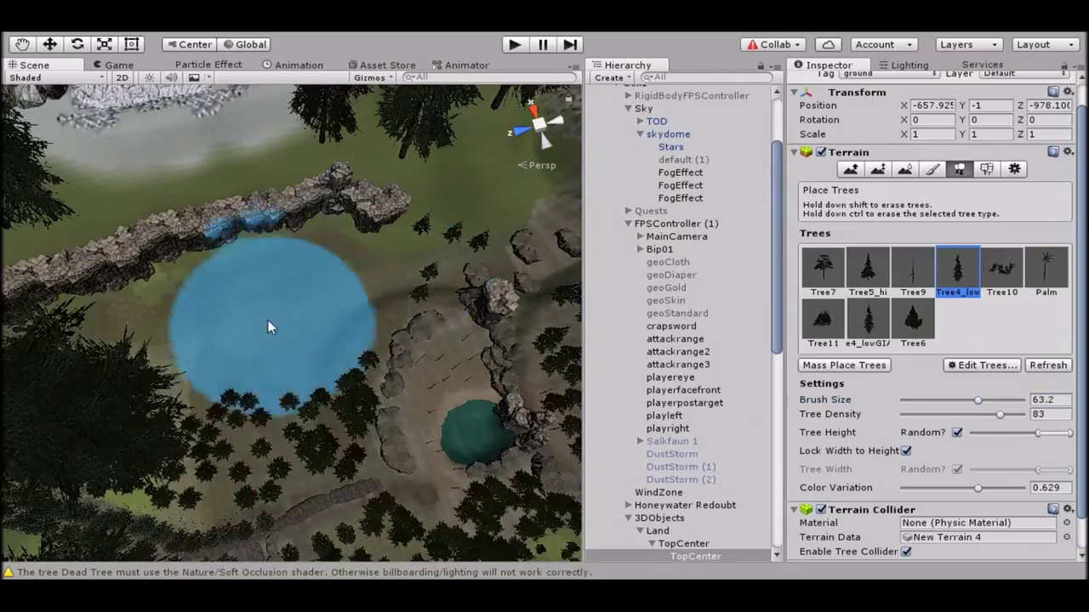
click(986, 169)
click(932, 169)
scroll(907, 434, down, 3)
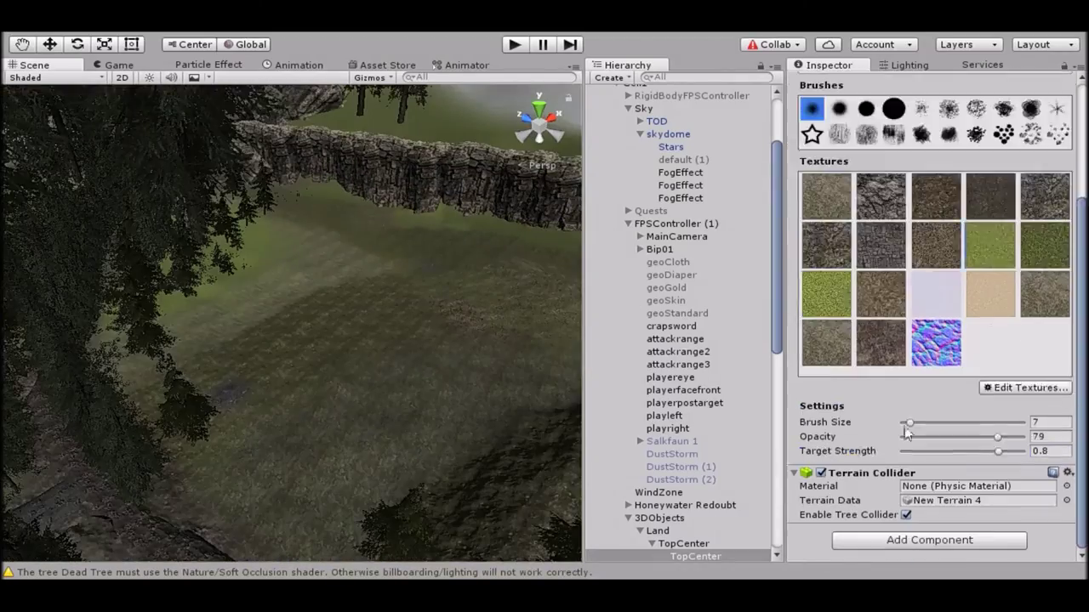
- Paint dense Grass2 details over the flat ground beneath the long cliff wall
mouse_move(343, 294)
right_down()
mouse_move(359, 160)
mouse_move(294, 301)
mouse_move(239, 264)
right_up()
key(shift+y)
right_drag(425, 273, 264, 310)
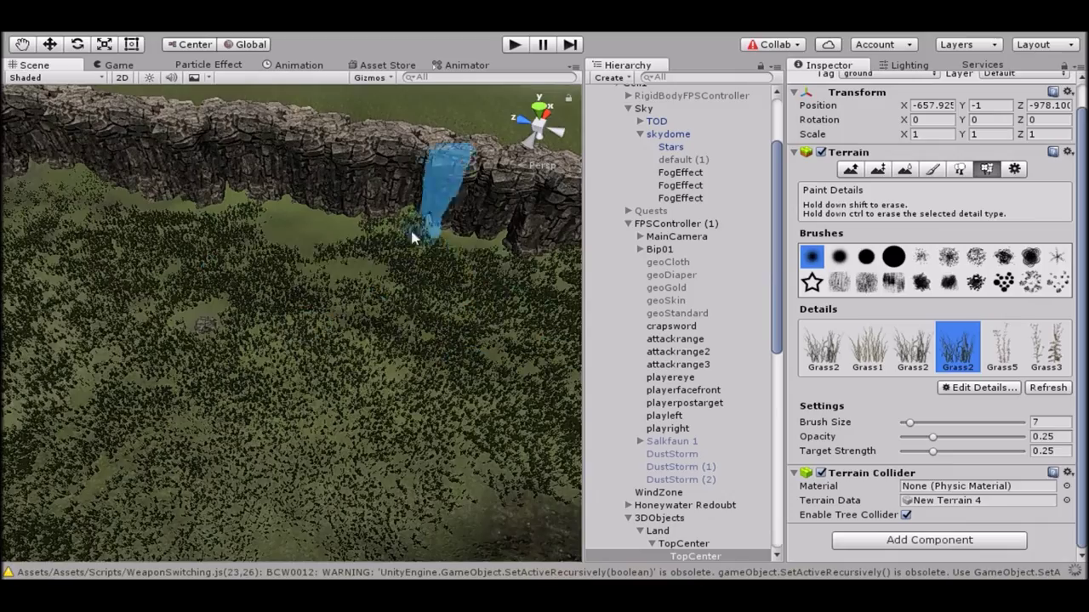
scroll(255, 239, up, 3)
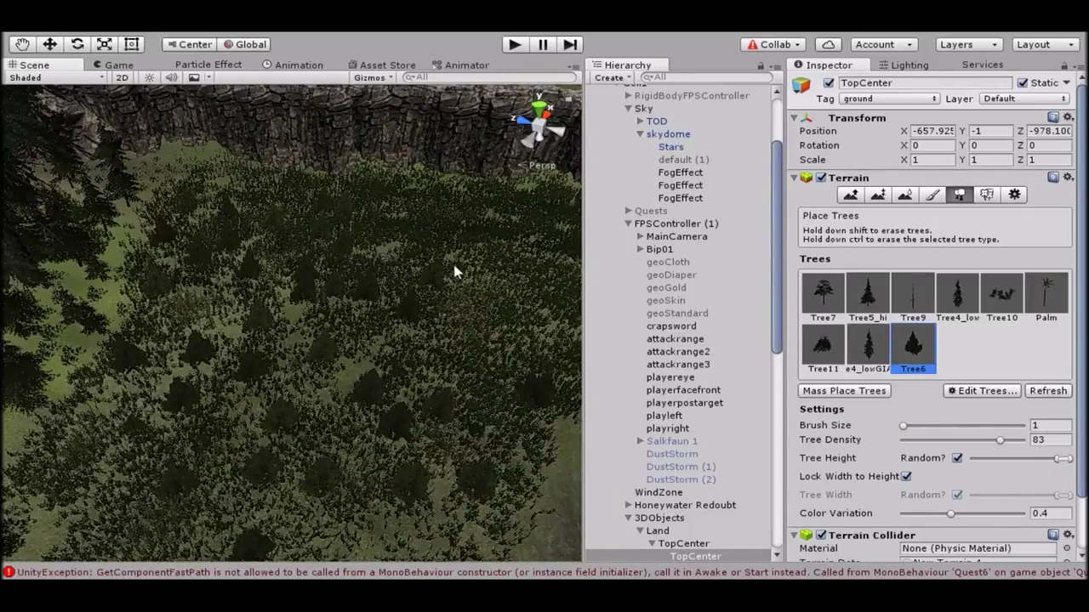
alt+drag(455, 272, 387, 315)
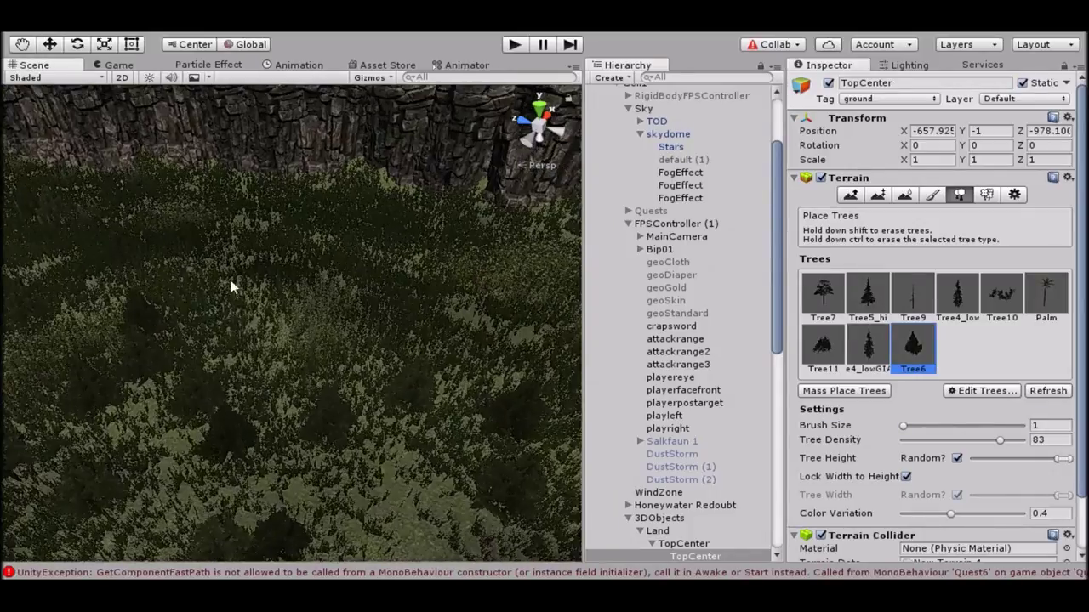
mouse_move(231, 286)
alt+mouse_down()
mouse_move(348, 422)
mouse_move(213, 295)
alt+mouse_up()
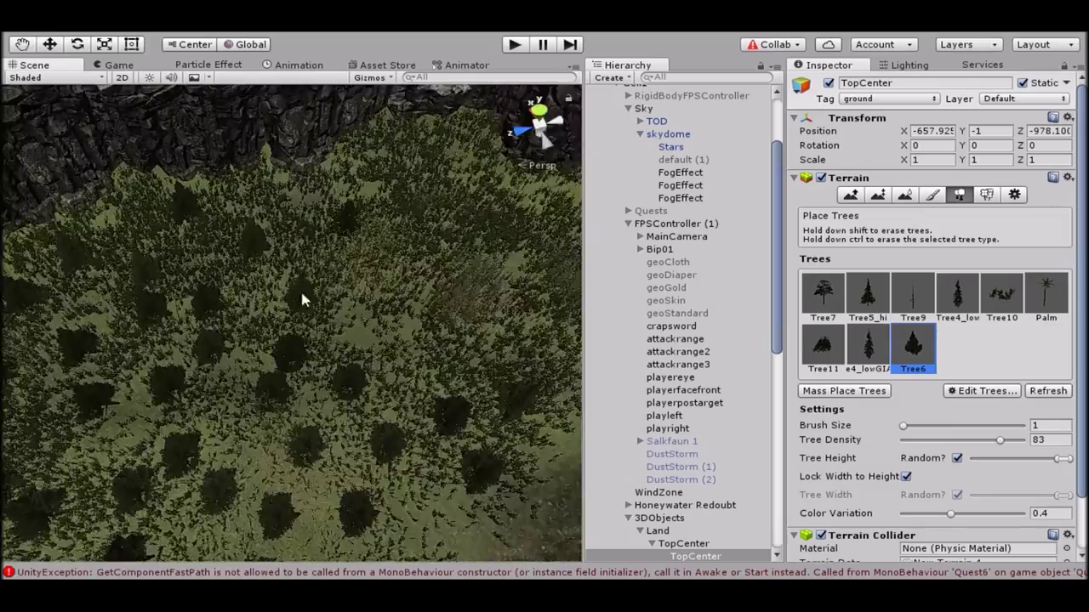
alt+drag(338, 291, 393, 332)
mouse_move(443, 222)
alt+mouse_down()
mouse_move(190, 297)
mouse_move(133, 263)
mouse_move(304, 259)
alt+mouse_up()
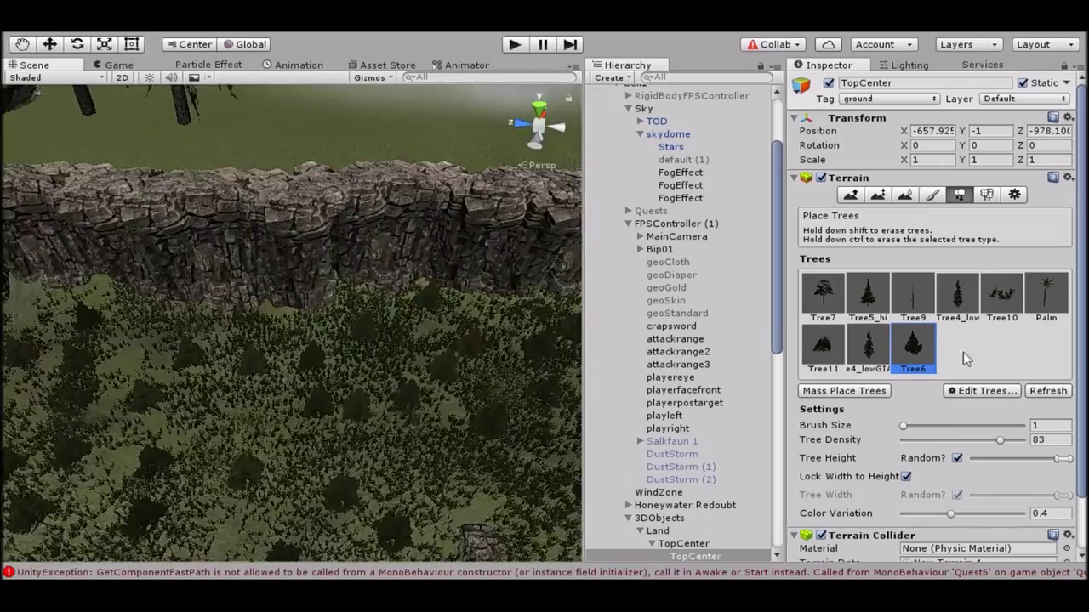
- Plant Tree5 pines beneath the cliff wall, then return to grass detail painting
click(867, 294)
mouse_move(162, 383)
alt+mouse_down()
mouse_move(230, 474)
mouse_move(481, 382)
mouse_move(383, 311)
mouse_move(481, 369)
mouse_move(315, 294)
alt+mouse_up()
mouse_move(500, 310)
alt+mouse_down()
mouse_move(369, 182)
mouse_move(182, 324)
mouse_move(261, 310)
alt+mouse_up()
key(shift+y)
mouse_move(412, 145)
alt+mouse_down()
mouse_move(189, 185)
mouse_move(292, 175)
mouse_move(289, 231)
alt+mouse_up()
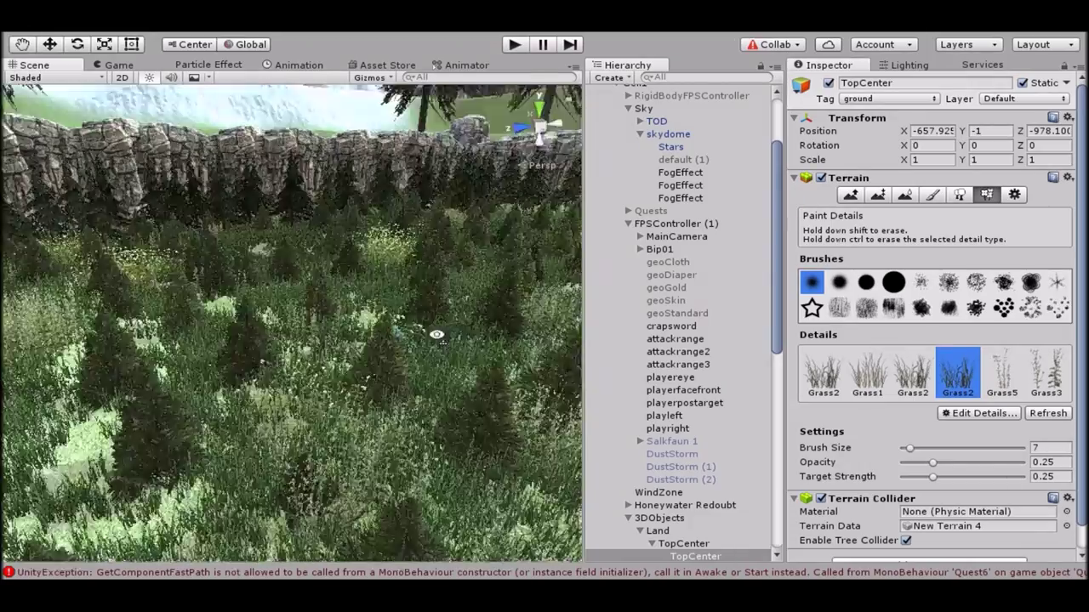
- Select the Grass5 detail and orbit out to a distant view of the cliffs
key(shift+period)
mouse_move(437, 332)
alt+mouse_down()
mouse_move(292, 352)
mouse_move(511, 389)
mouse_move(298, 392)
mouse_move(158, 182)
mouse_move(340, 155)
mouse_move(365, 184)
mouse_move(363, 160)
mouse_move(324, 199)
mouse_move(305, 250)
mouse_move(275, 231)
mouse_move(108, 242)
mouse_move(292, 335)
mouse_move(260, 223)
mouse_move(80, 377)
mouse_move(341, 385)
alt+mouse_up()
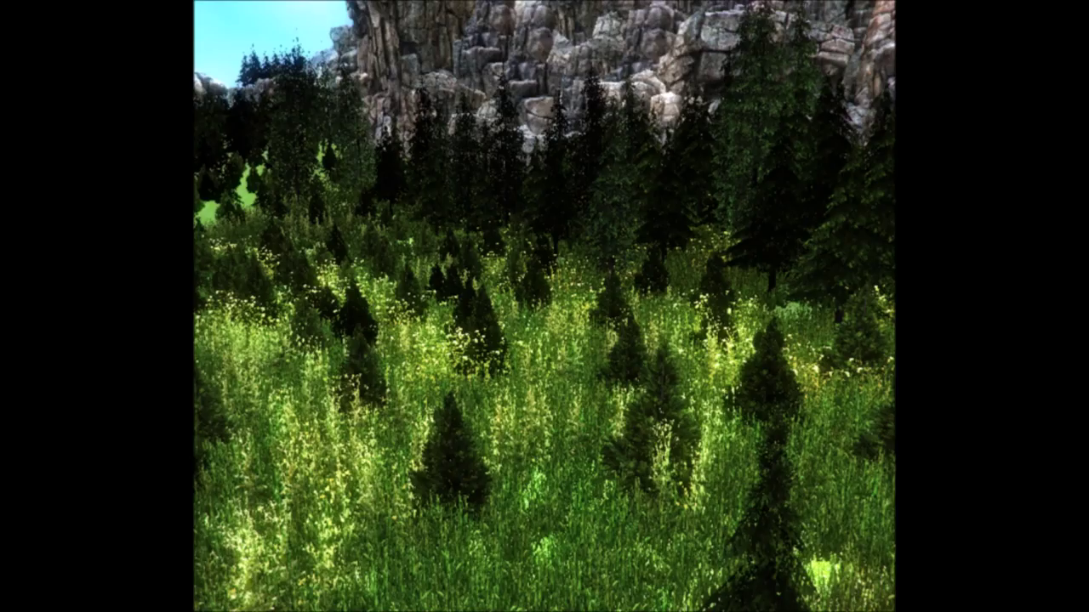